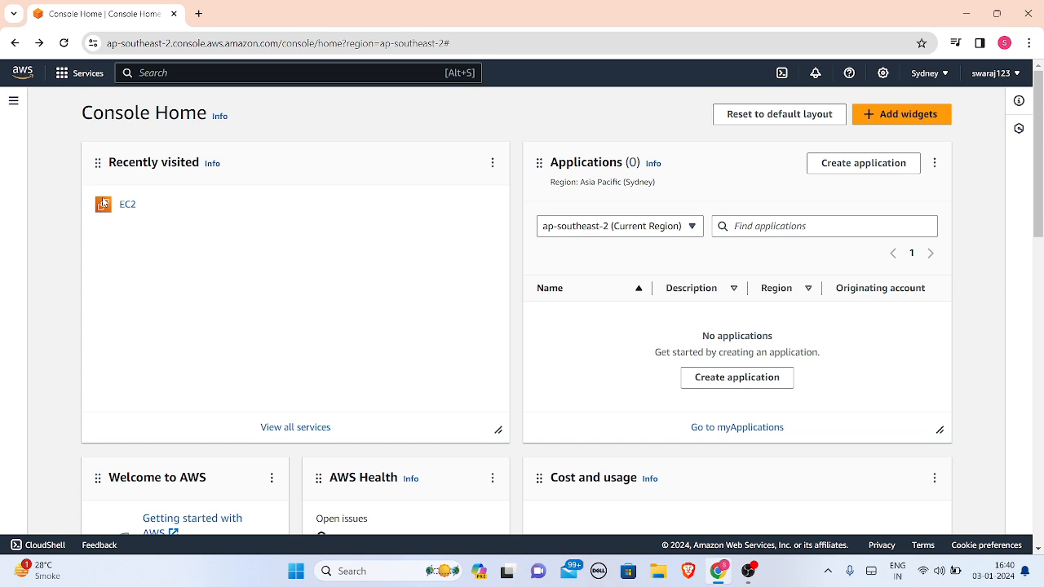
Search the AWS services for ec2 and open the EC2 dashboard.
left_click(63, 76)
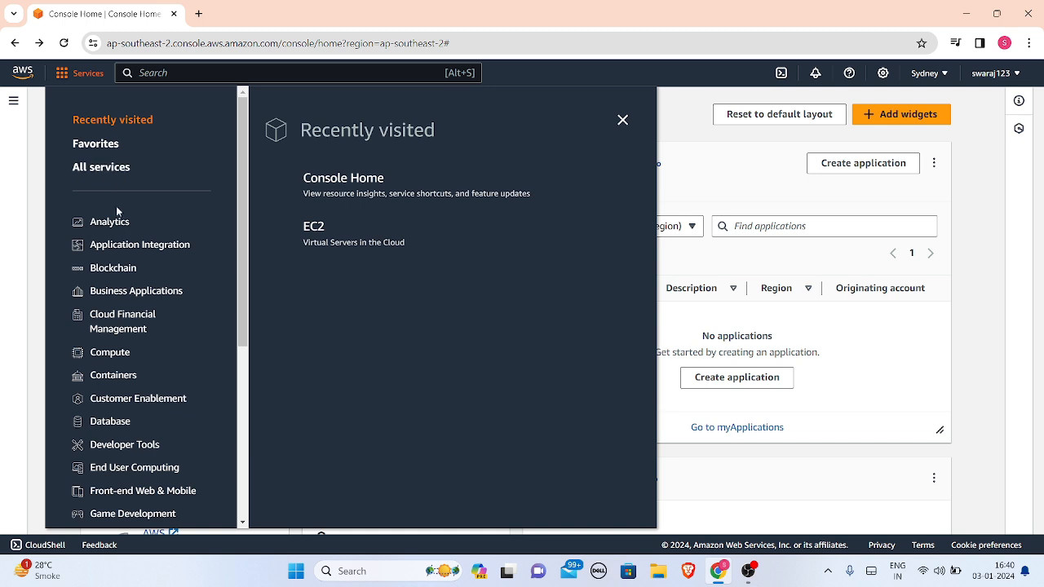
left_click(183, 72)
type("e")
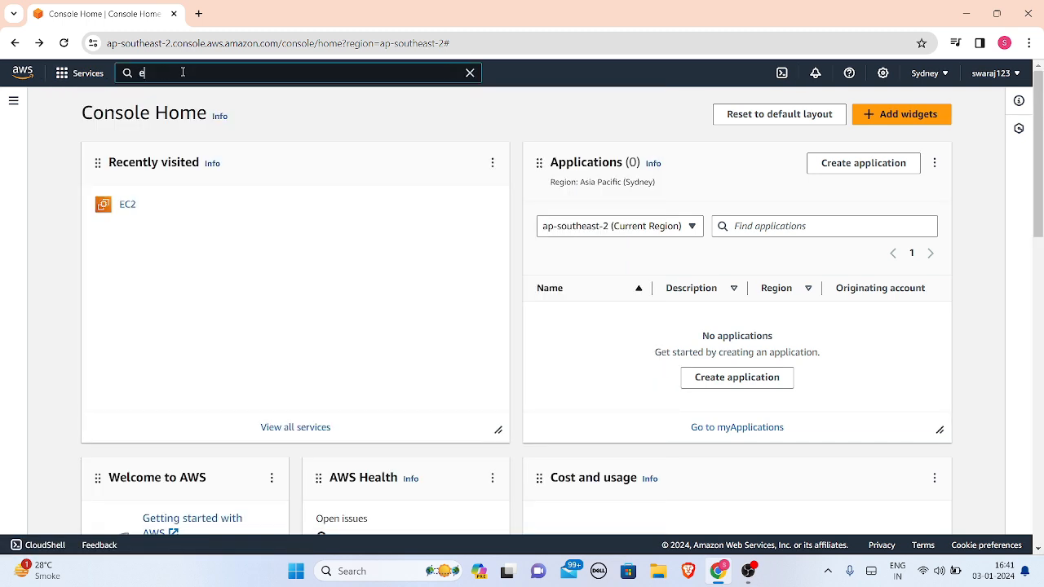
type("c2")
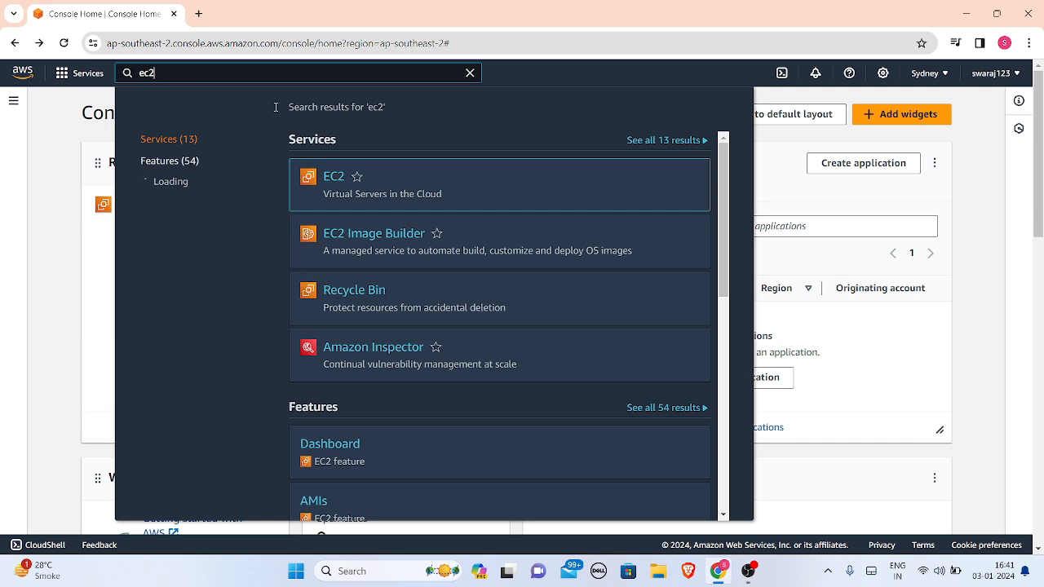
mouse_move(316, 181)
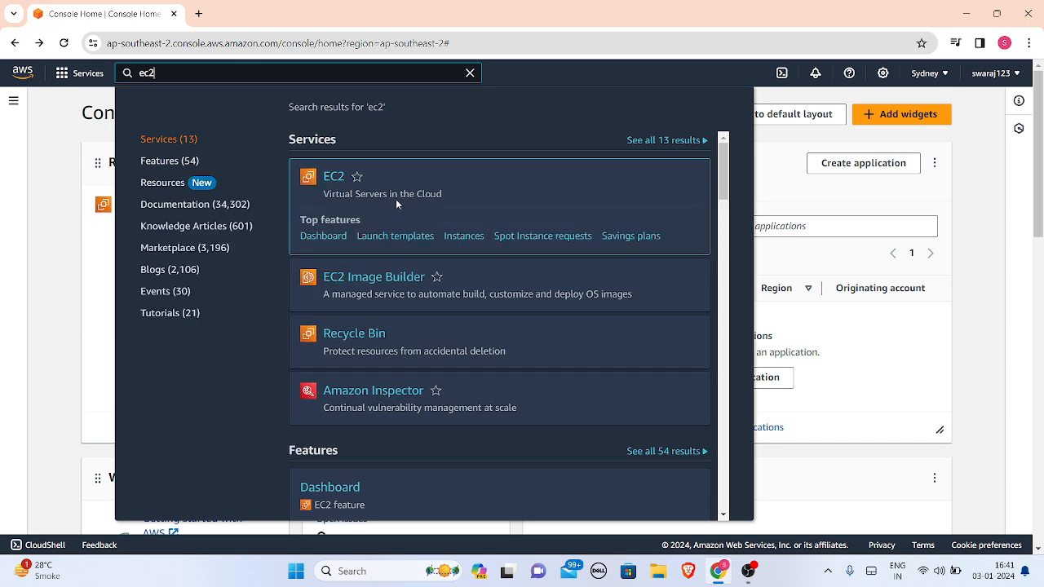
left_click(491, 194)
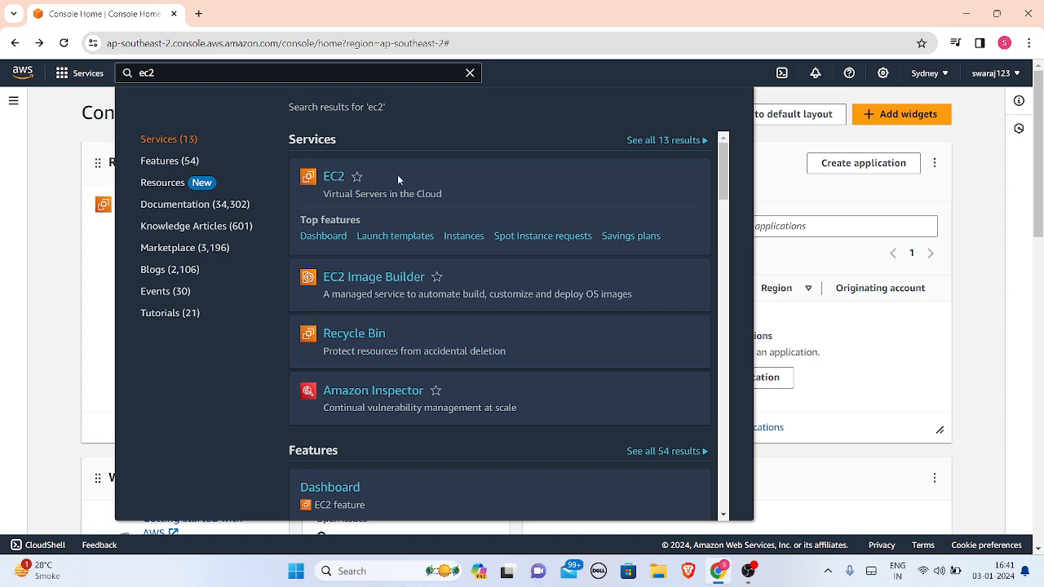
left_click(332, 184)
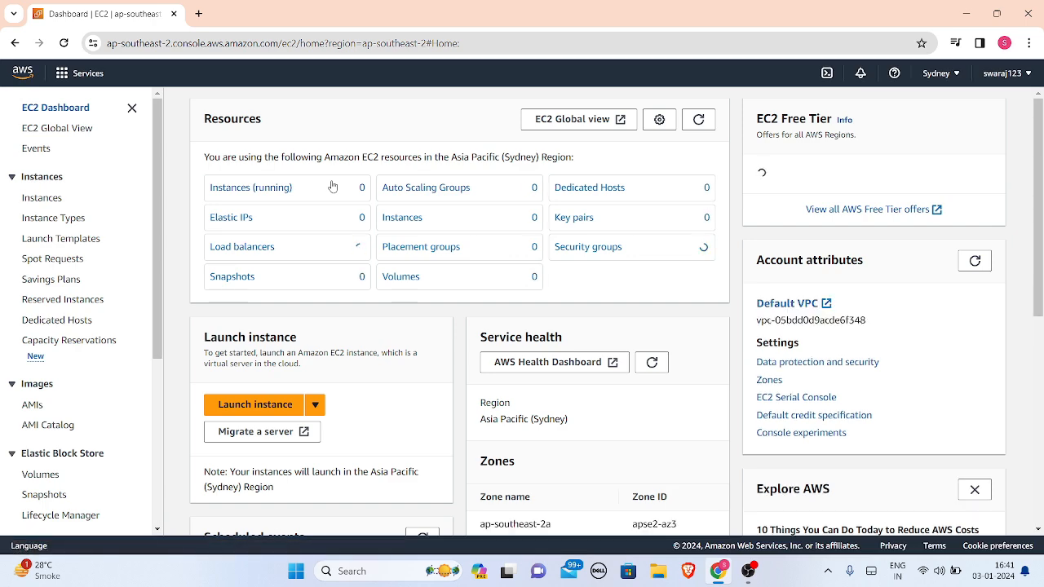
Start launching a new EC2 instance and name it "first instance".
scroll(333, 187, "down", 2)
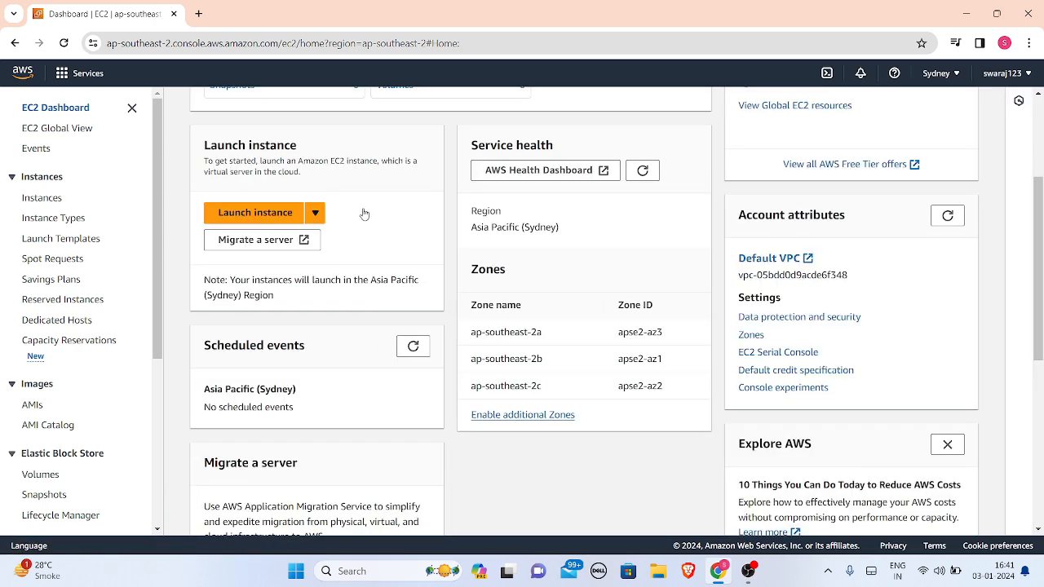
left_click(238, 218)
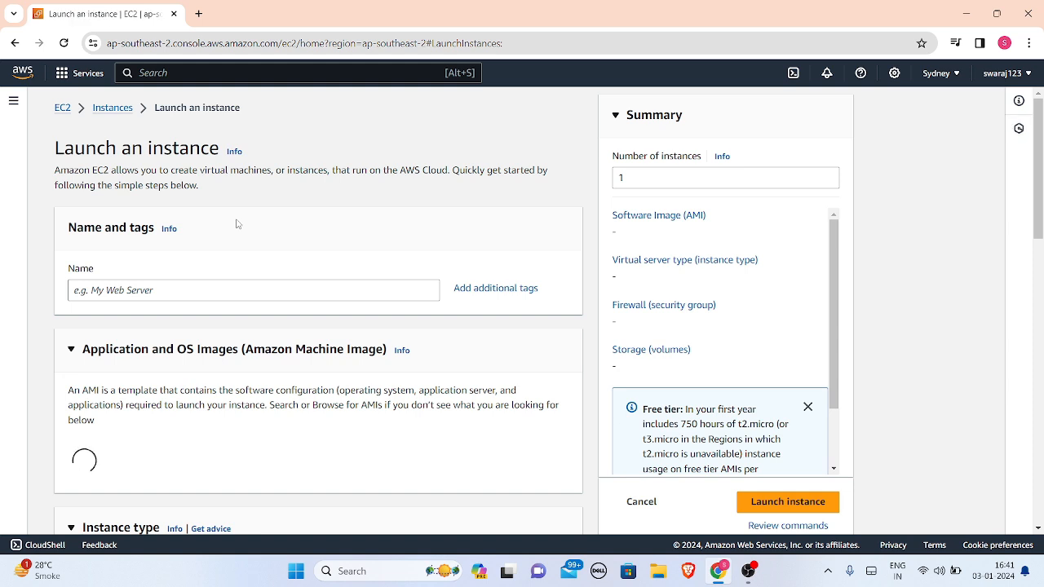
scroll(238, 224, "down", 1)
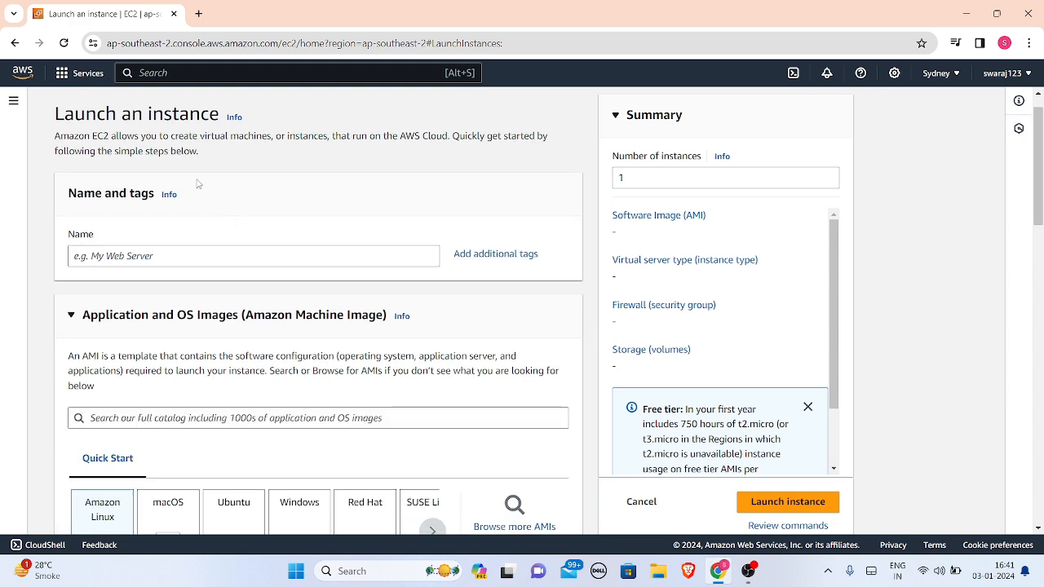
scroll(134, 250, "up", 1)
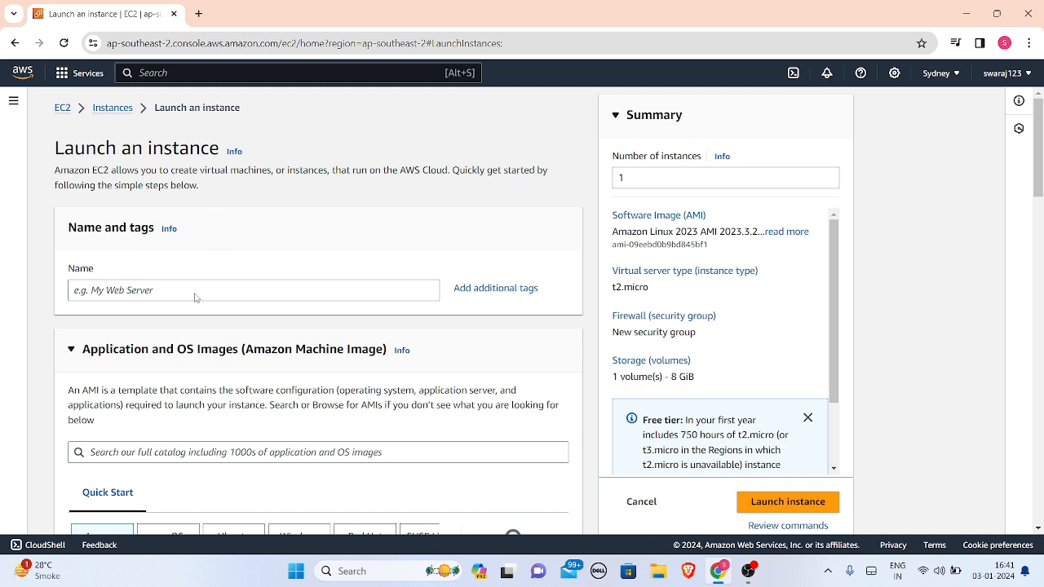
left_click(156, 293)
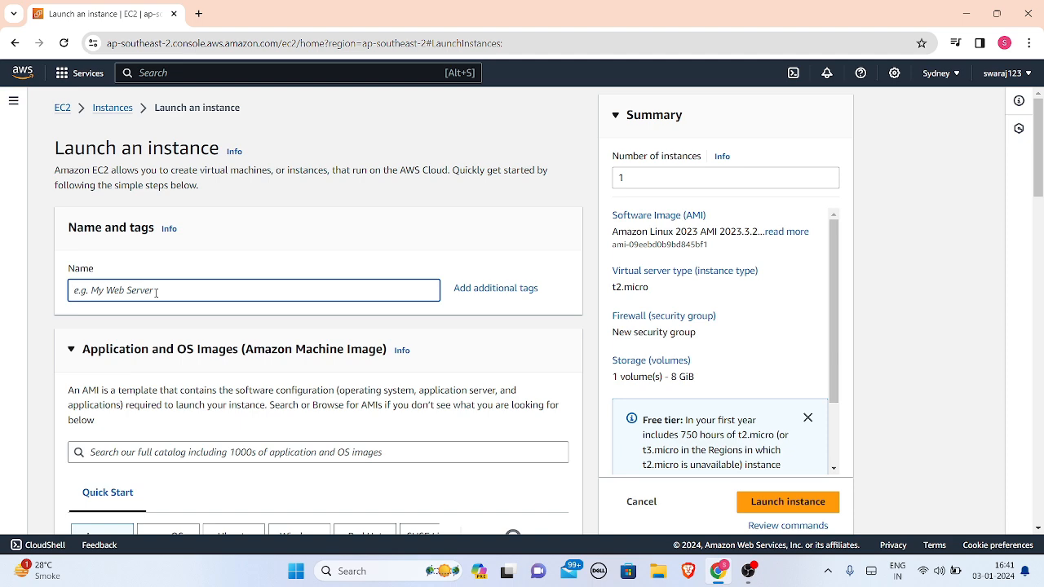
type("first instance")
Examine the operating system choices and the Amazon Linux machine images offered for the instance.
scroll(163, 343, "down", 1)
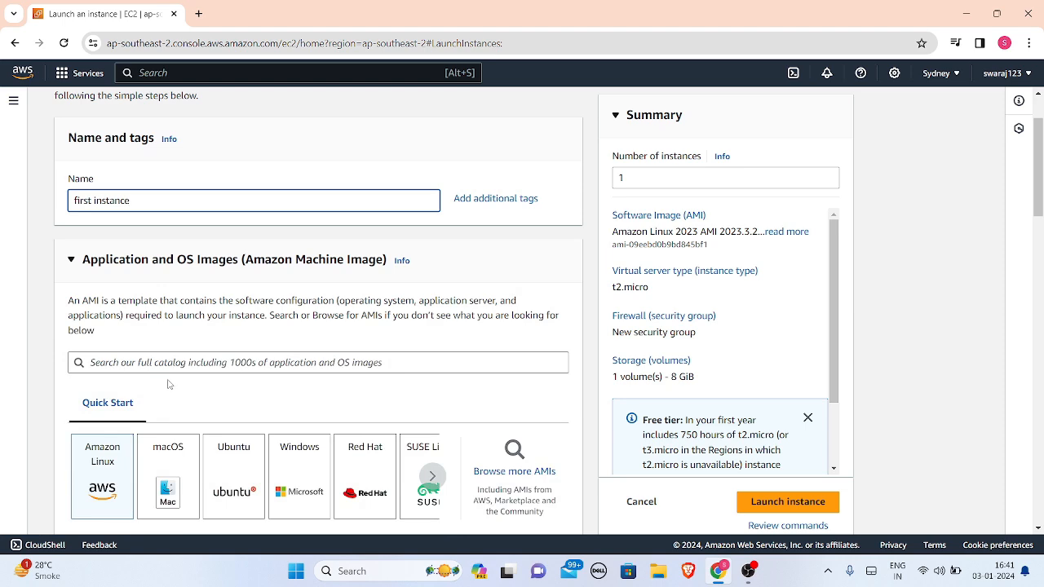
scroll(148, 383, "down", 1)
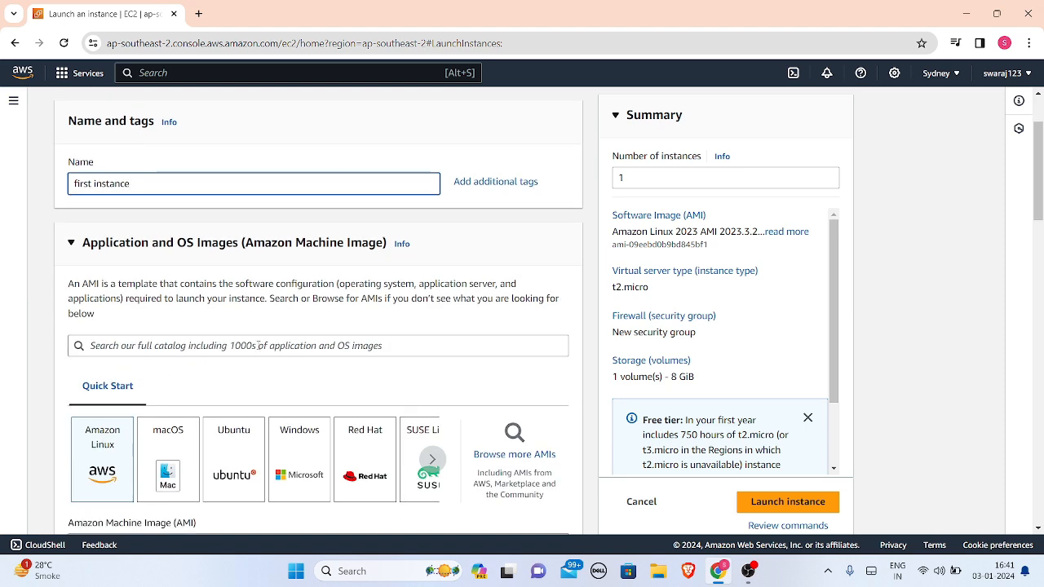
scroll(514, 320, "down", 3)
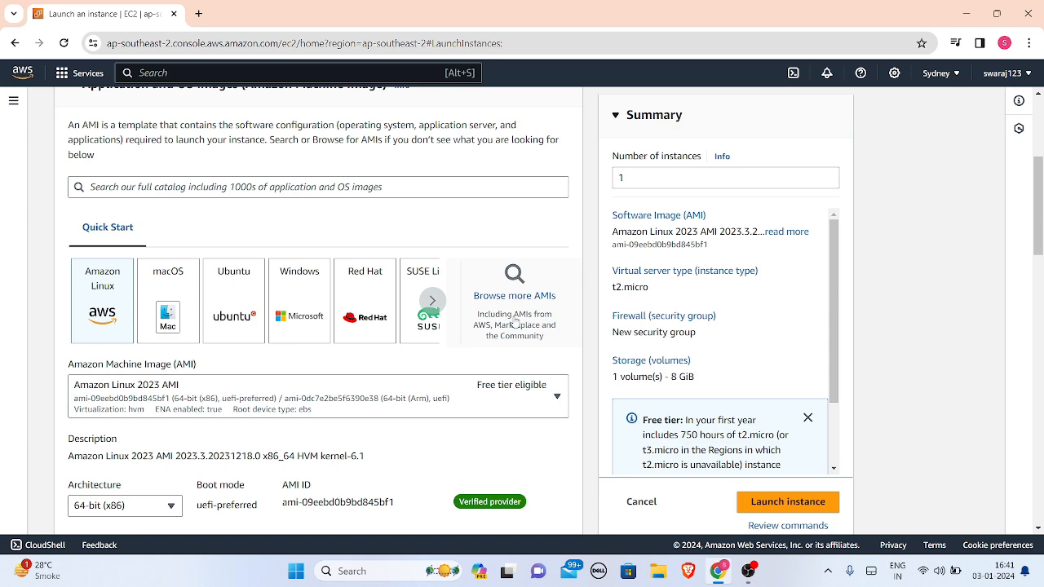
scroll(515, 322, "down", 1)
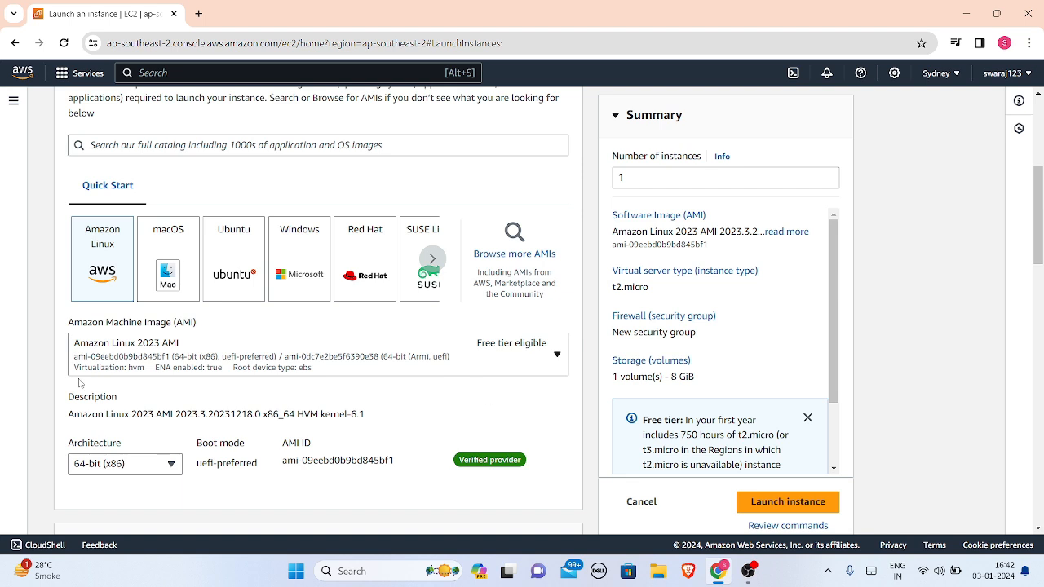
left_click(556, 358)
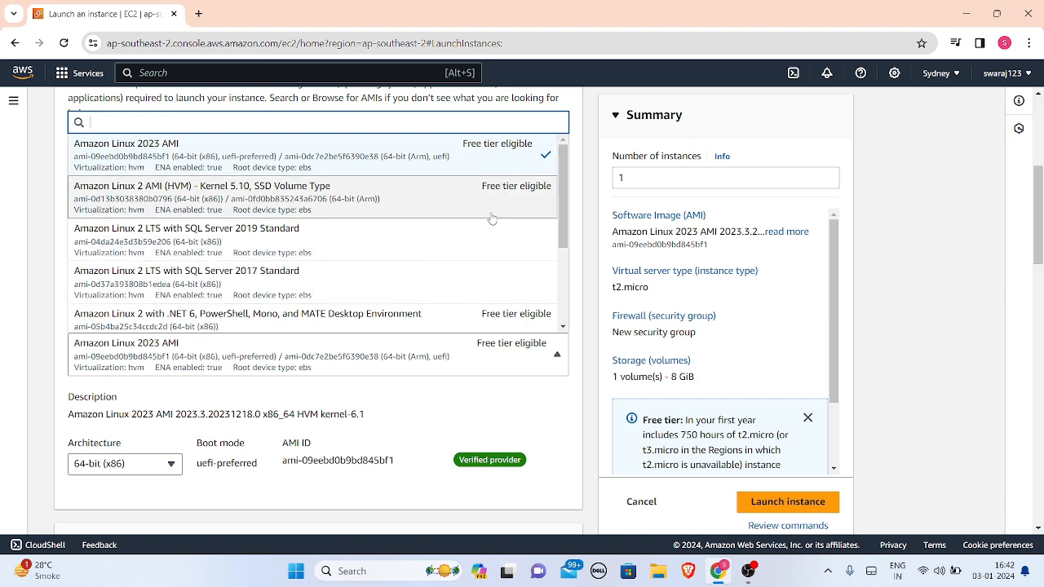
left_click(547, 365)
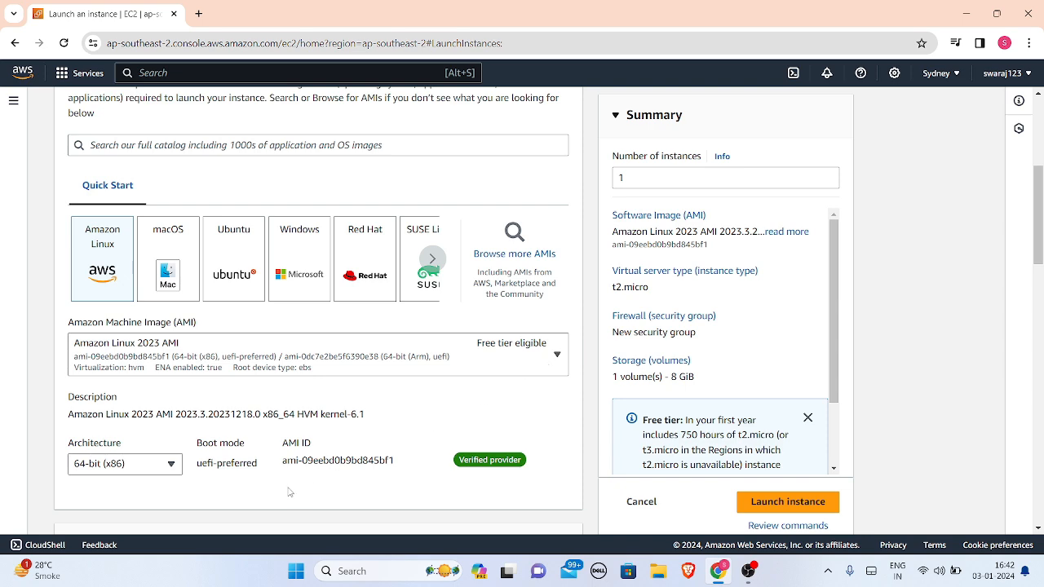
Search the available instance types for t3 and close the list without picking one.
scroll(255, 507, "down", 3)
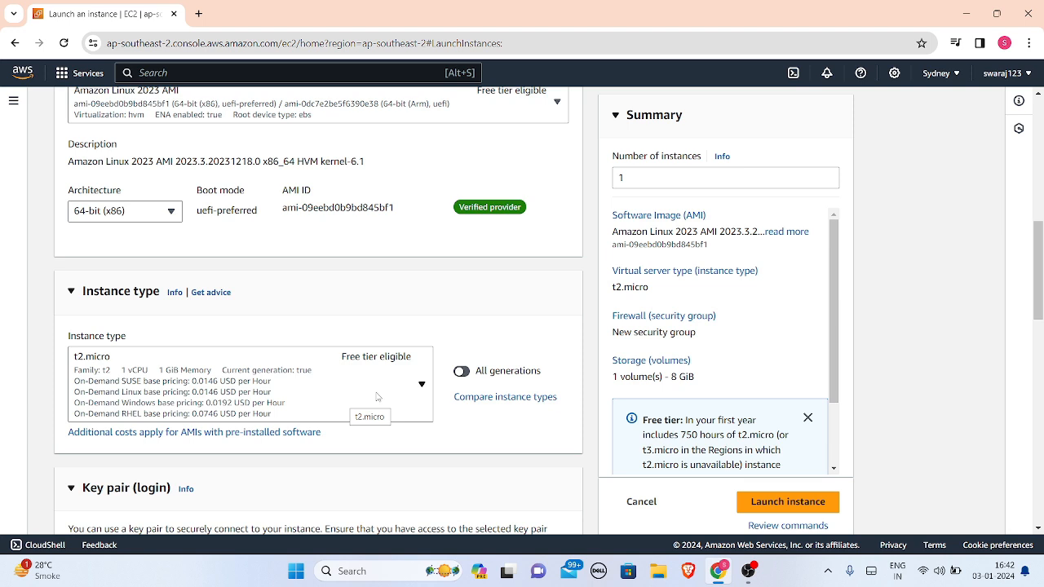
left_click(415, 385)
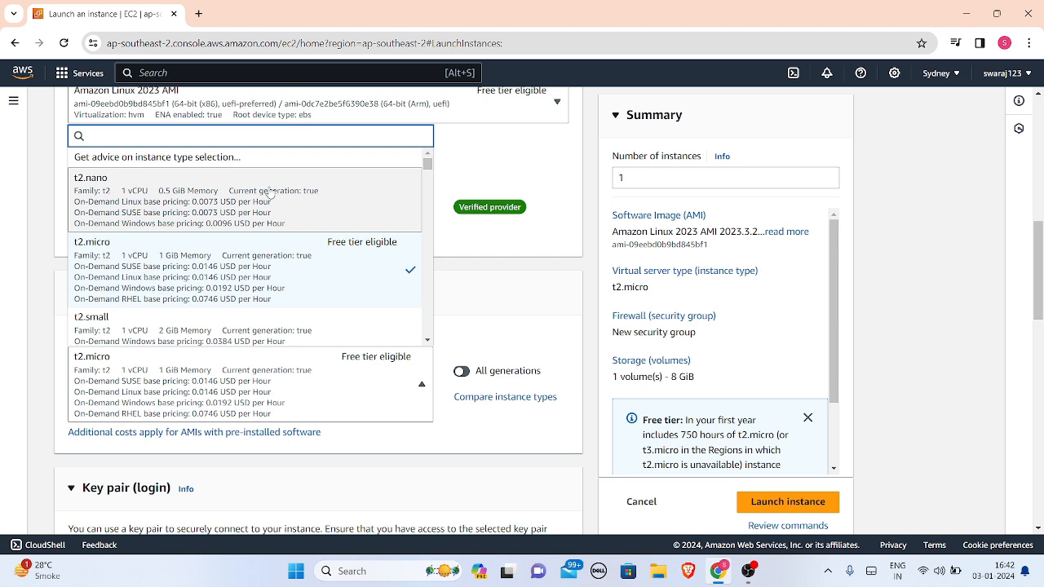
type("t3")
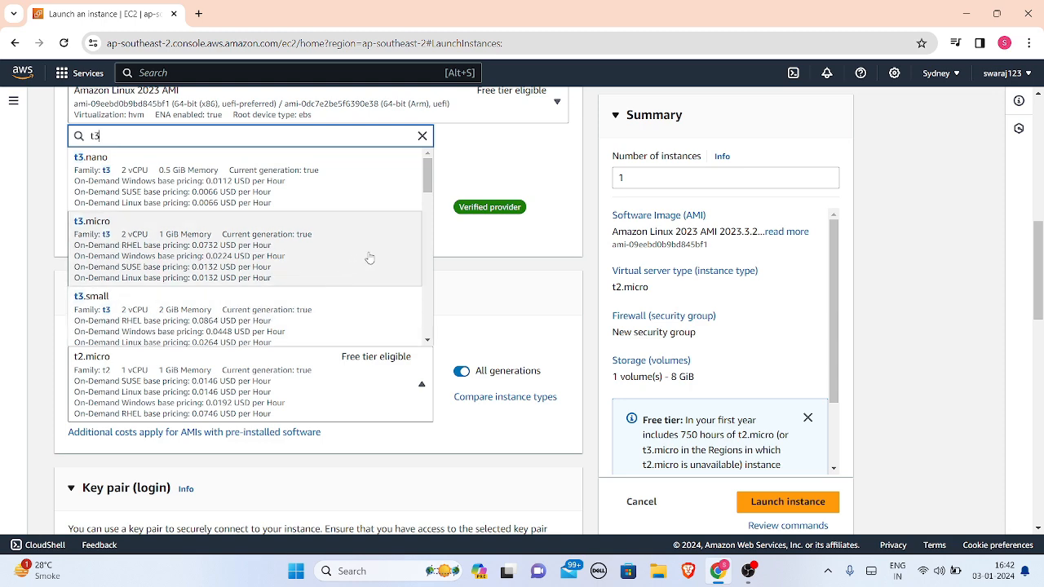
left_click(336, 383)
Create a new RSA key pair named mykey in .pem format for logging in to the instance.
scroll(335, 384, "down", 3)
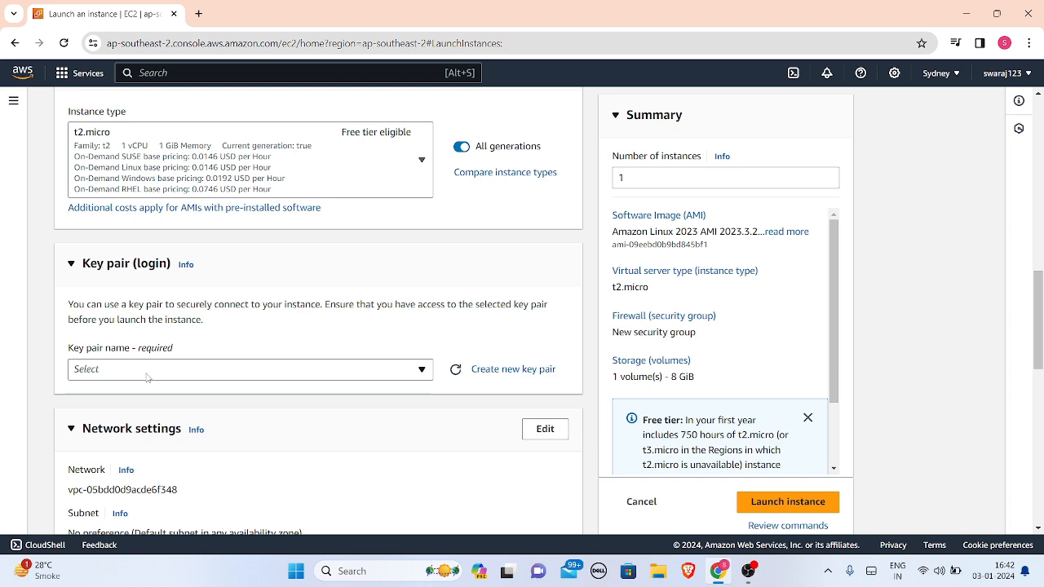
left_click(494, 377)
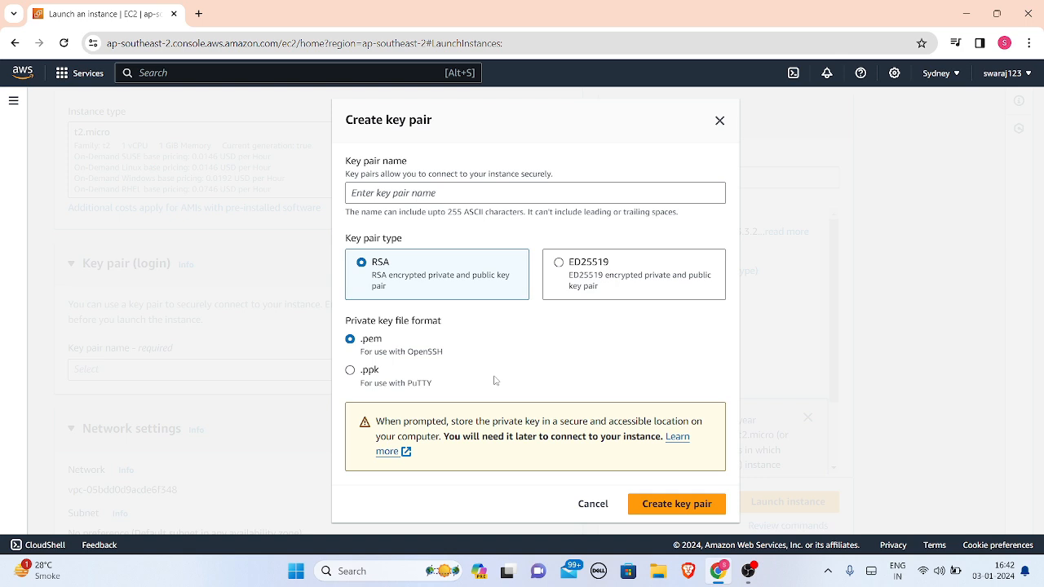
left_click(405, 189)
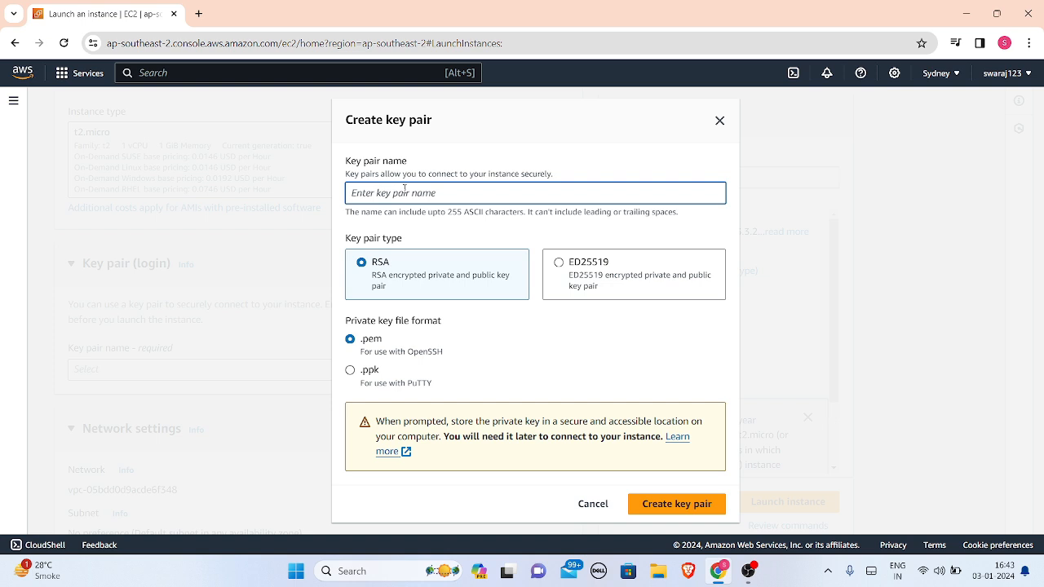
type("mykey")
left_click(686, 508)
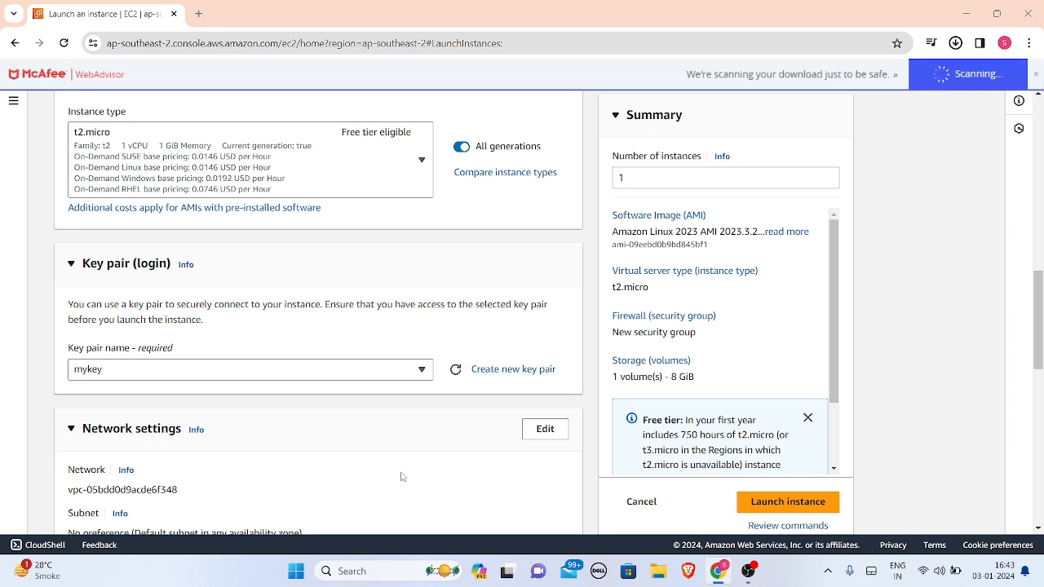
Review the instance's network settings, security group rules and storage configuration.
scroll(403, 444, "down", 3)
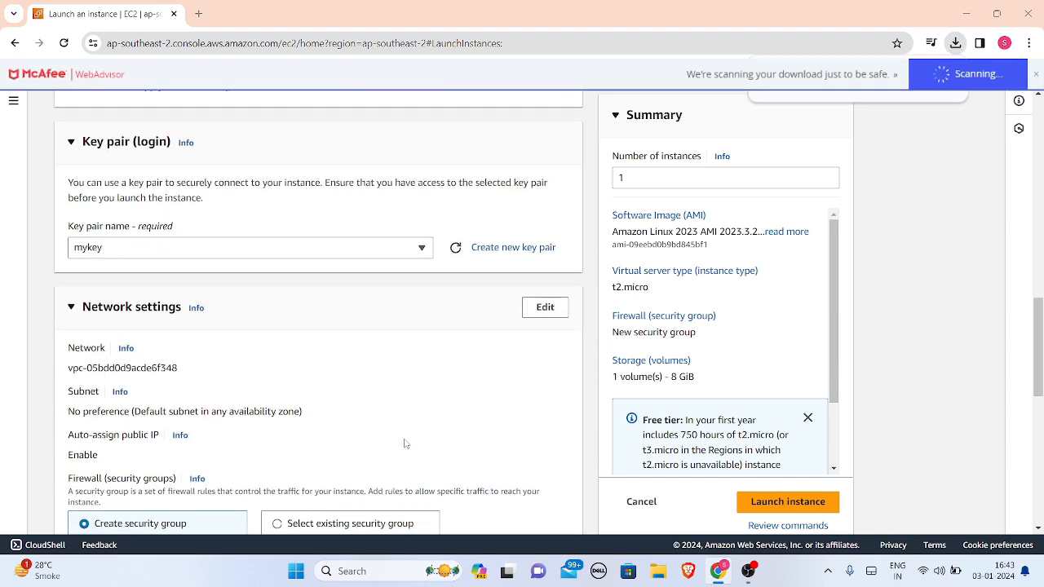
scroll(404, 444, "down", 5)
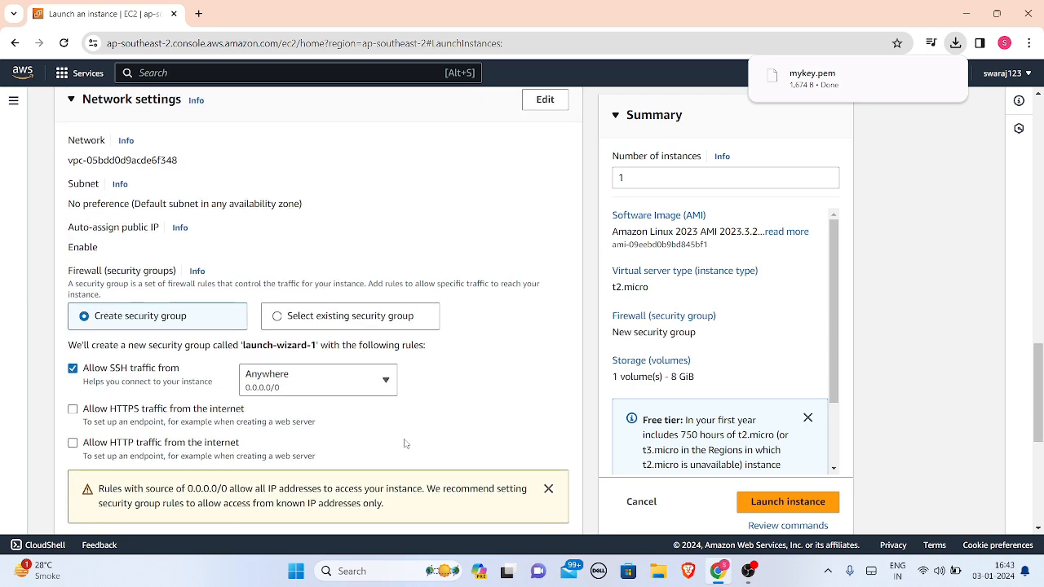
scroll(404, 444, "down", 2)
scroll(404, 444, "down", 3)
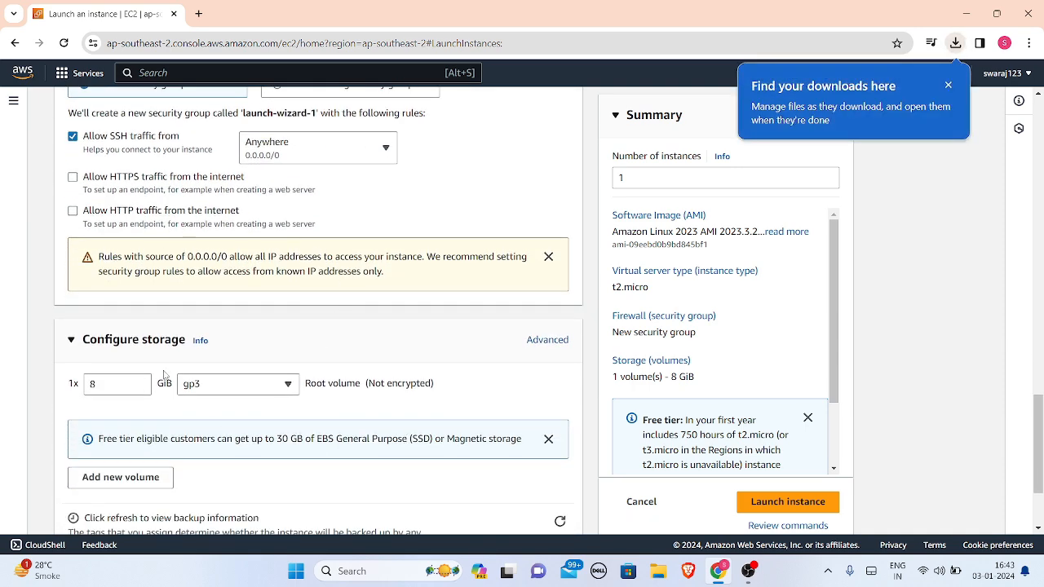
scroll(165, 382, "down", 1)
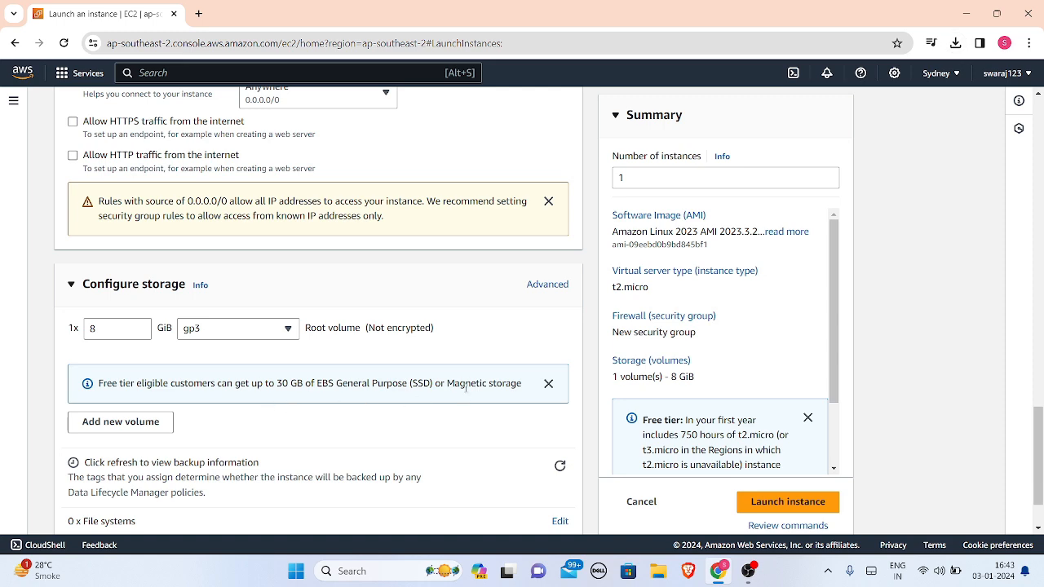
scroll(465, 389, "down", 1)
scroll(466, 389, "up", 6)
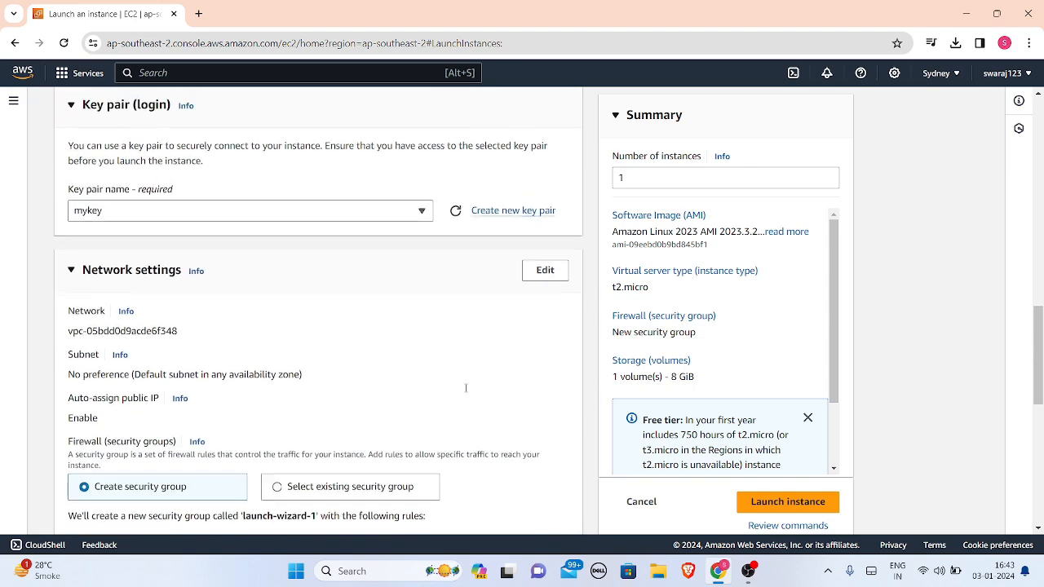
scroll(751, 332, "down", 1)
scroll(751, 332, "up", 1)
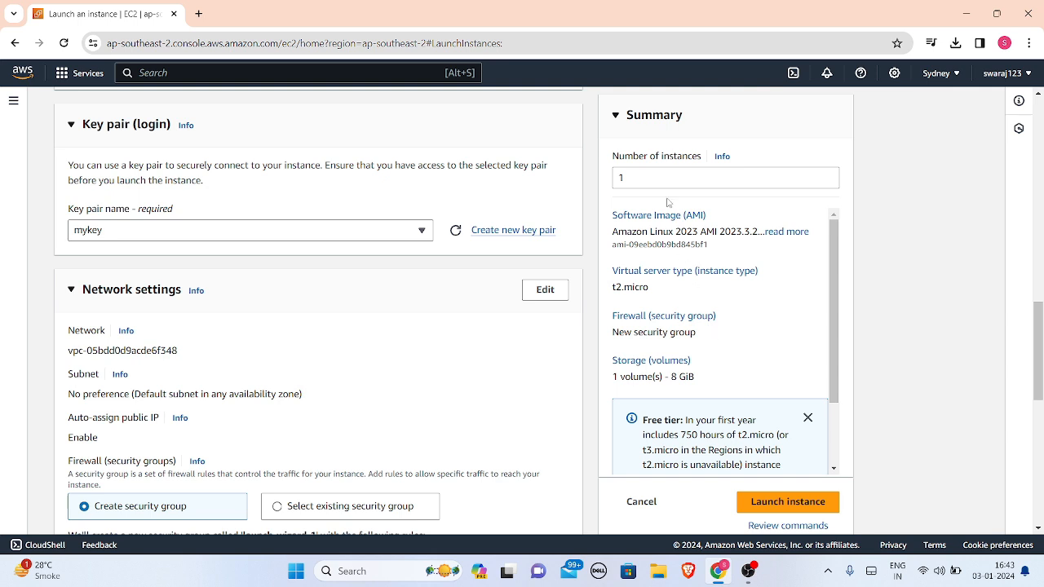
Check the launch summary and its free tier terms, and launch the single instance.
scroll(781, 332, "down", 1)
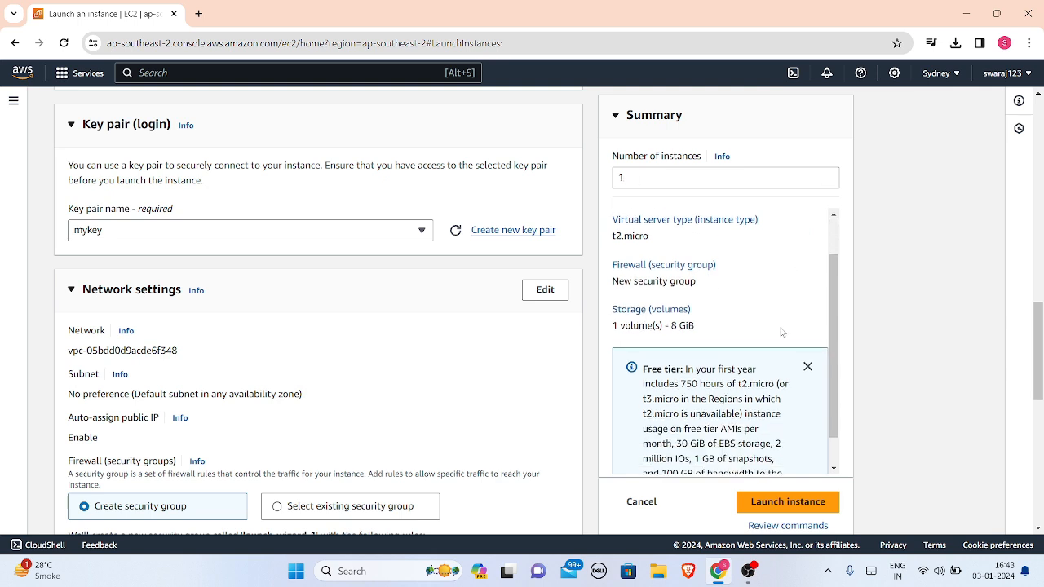
scroll(782, 332, "up", 1)
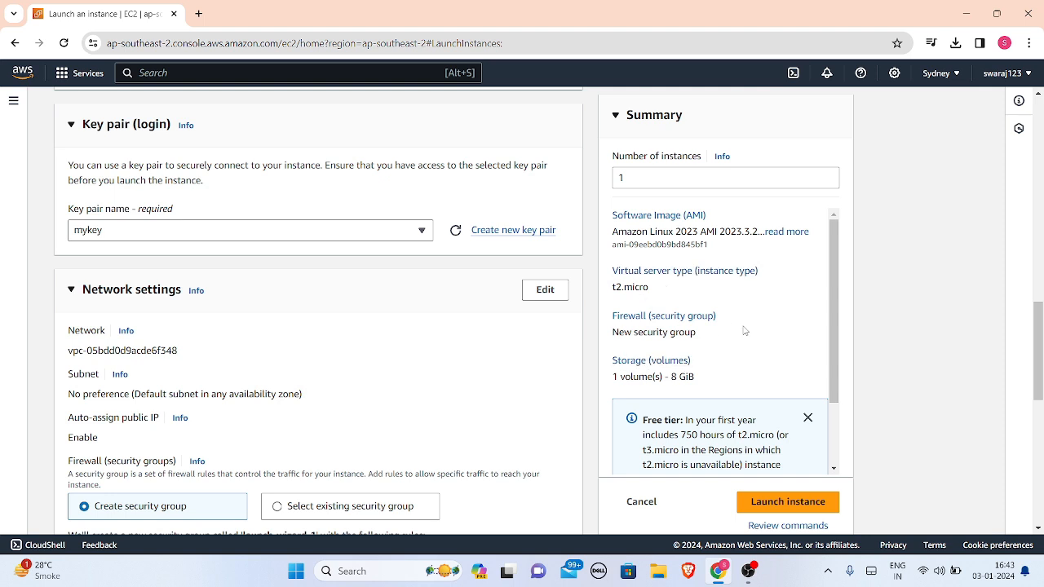
scroll(698, 355, "down", 2)
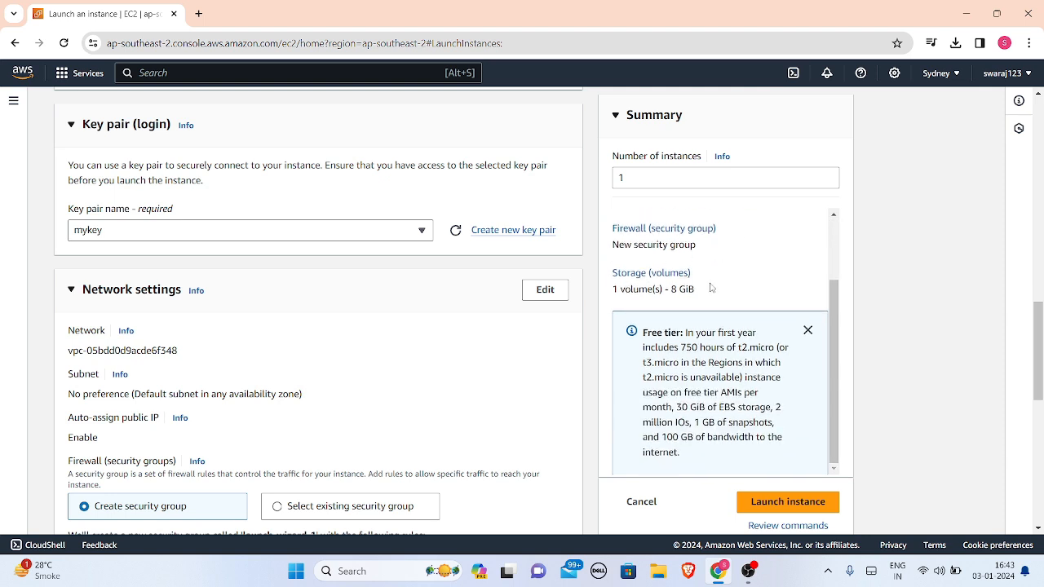
scroll(704, 374, "down", 2)
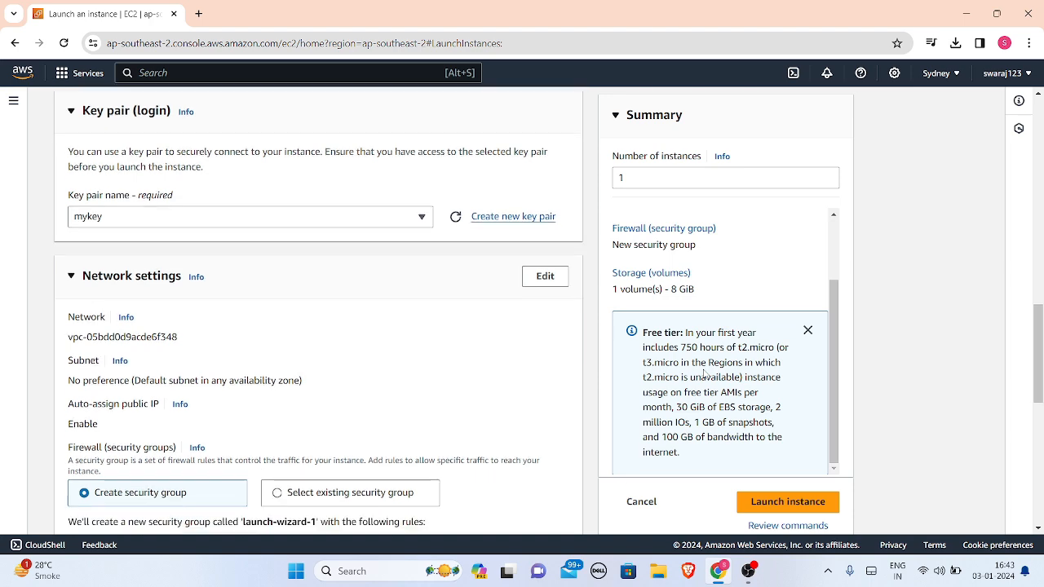
left_click(767, 506)
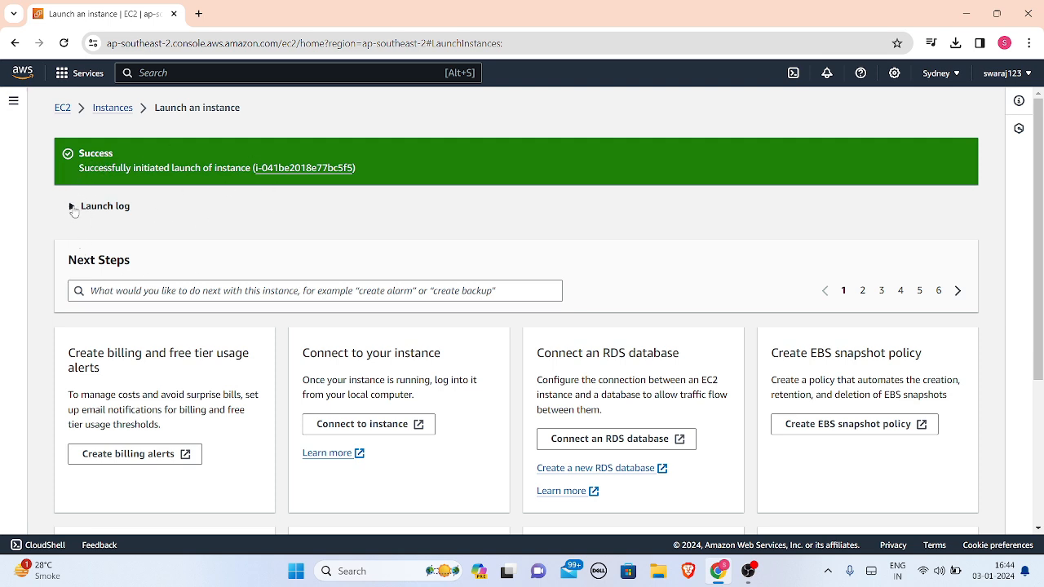
Review the launch log, then open the instances list and examine the columns for the newly launched instance.
left_click(72, 207)
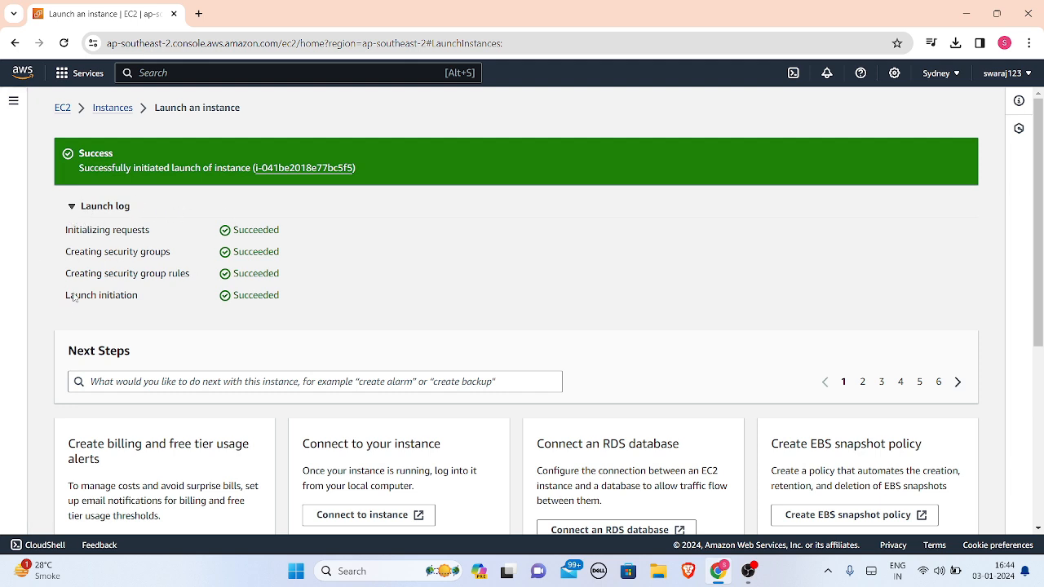
left_click(106, 107)
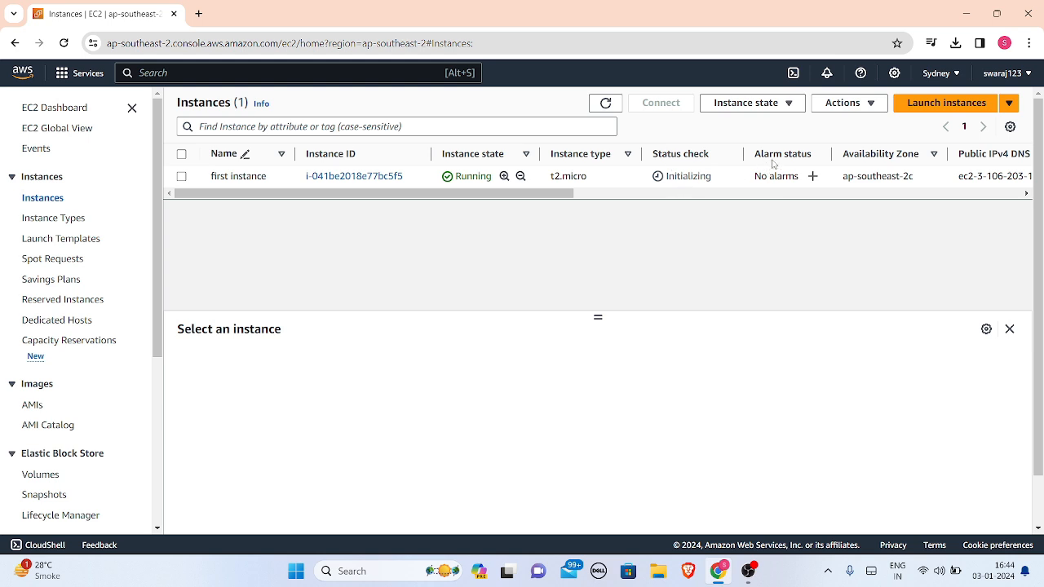
left_click(808, 193)
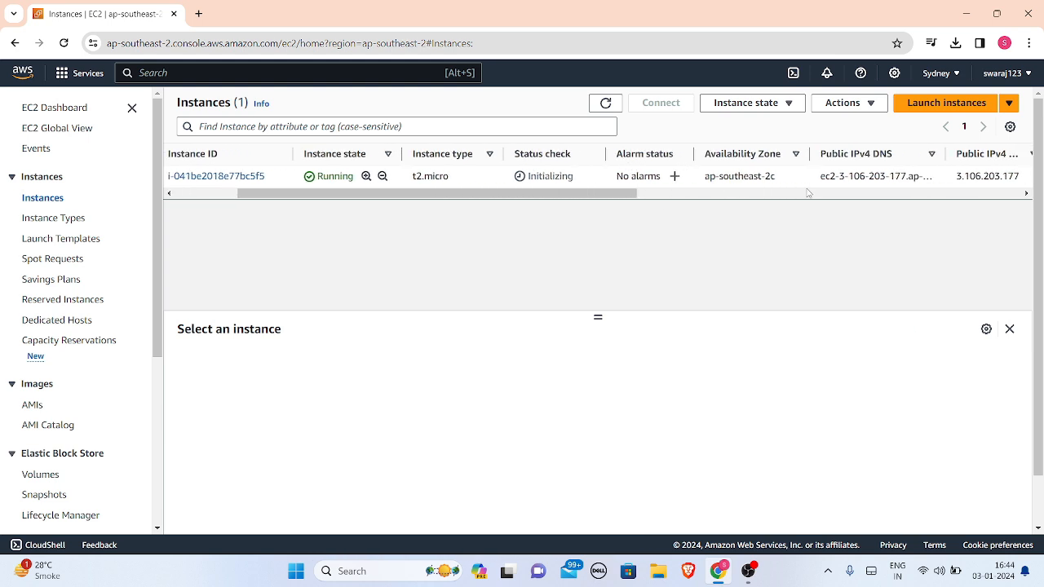
left_click_drag(807, 193, 710, 194)
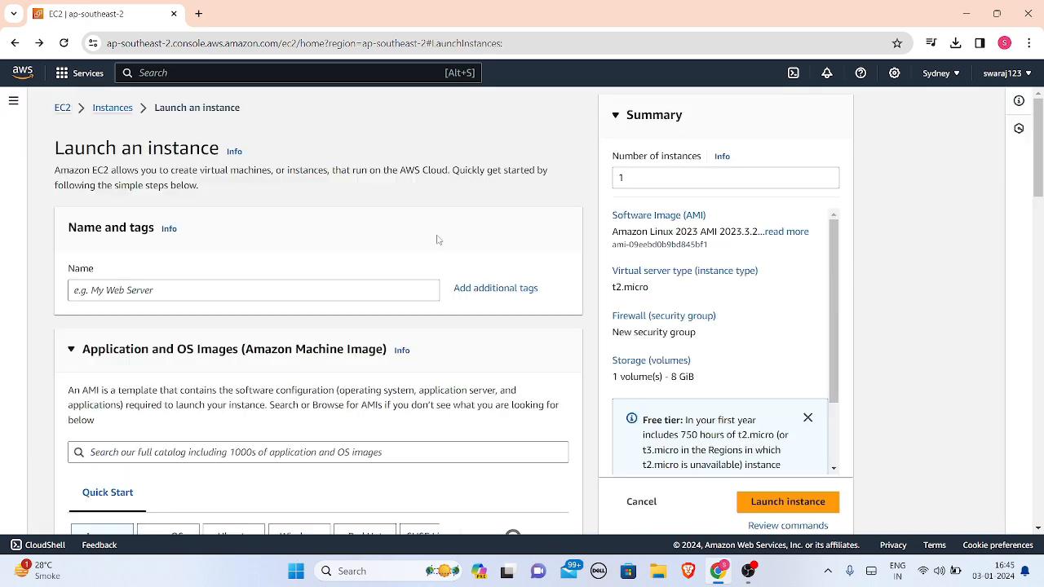
key("alt+Left")
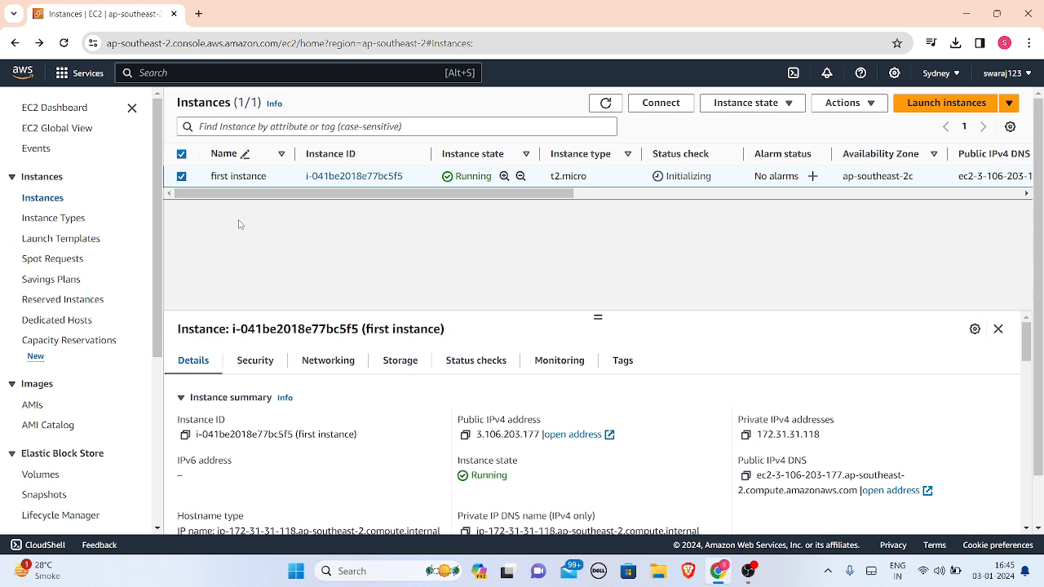
Open the details of "first instance" and connect to it through EC2 Instance Connect as ec2-user.
left_click(345, 178)
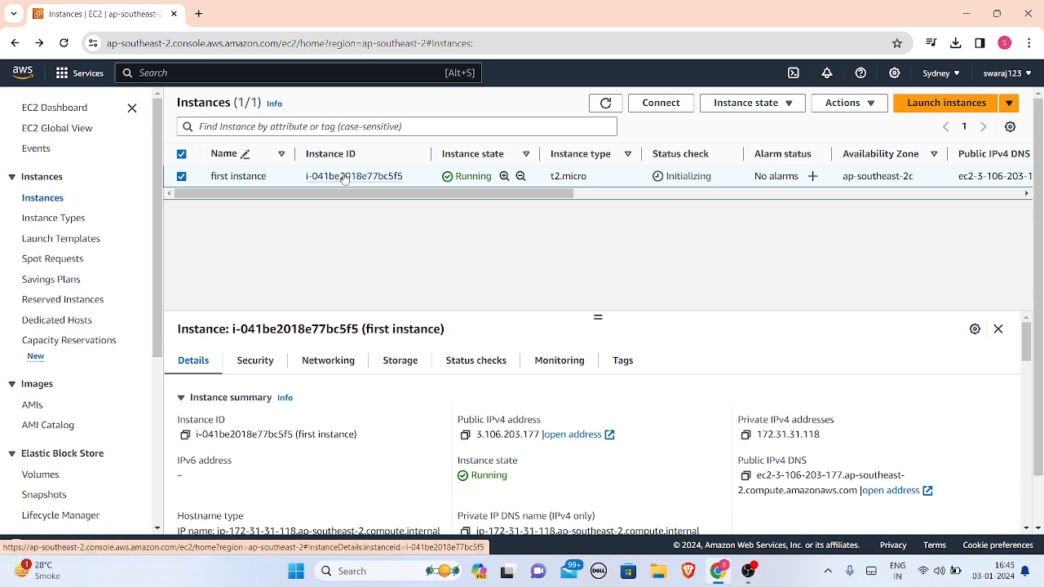
left_click(346, 178)
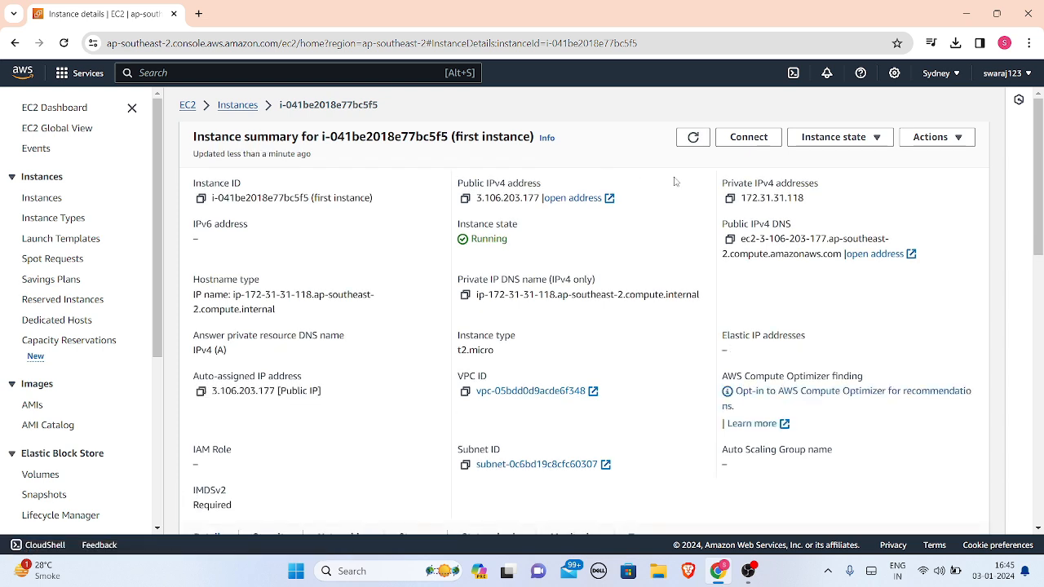
left_click(750, 139)
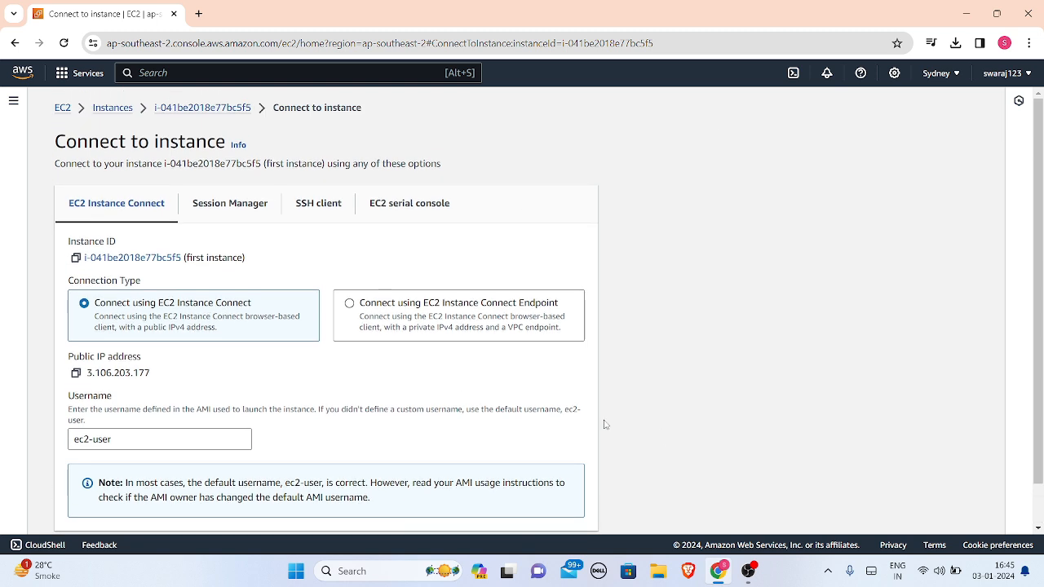
scroll(605, 424, "down", 1)
left_click(560, 514)
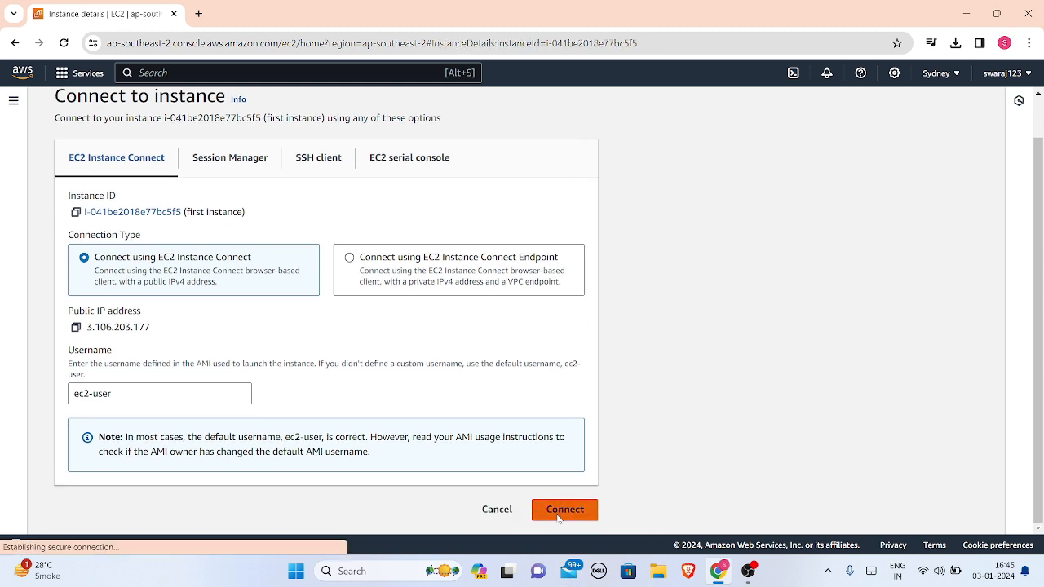